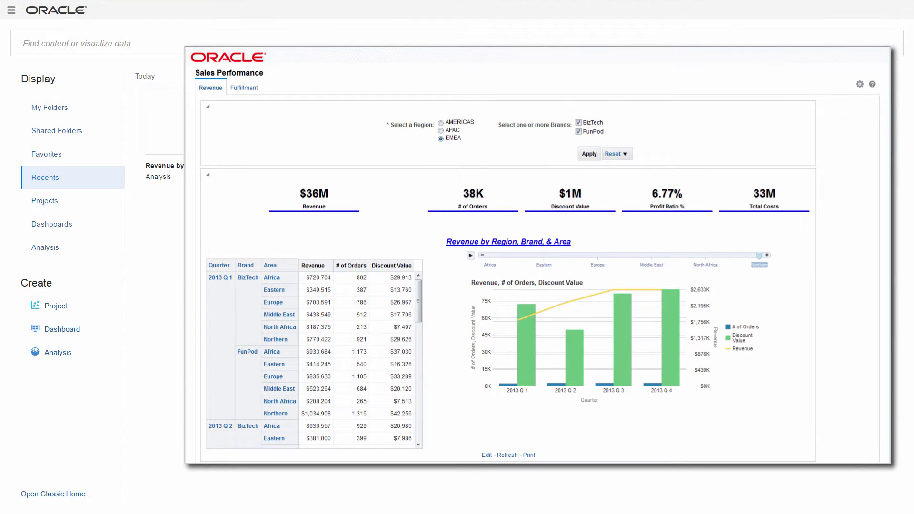
Create a new dashboard prompt using the SampleApp subject area.
{"action": "left_click", "coordinate": [12, 11]}
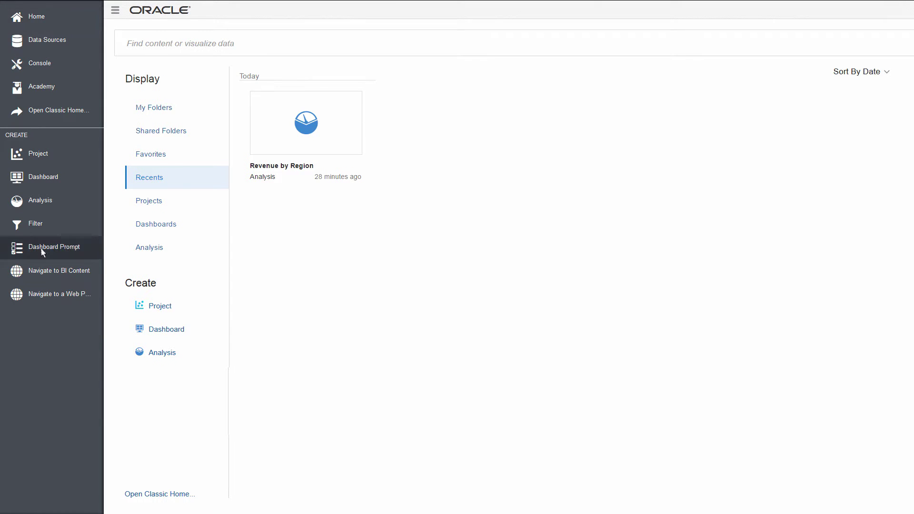
{"action": "left_click", "coordinate": [14, 248]}
{"action": "left_click", "coordinate": [312, 202]}
{"action": "left_click", "coordinate": [567, 373]}
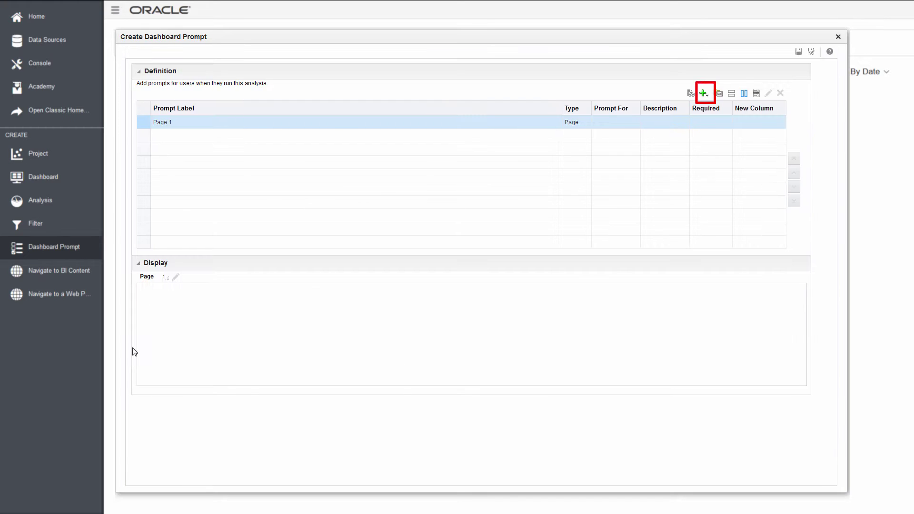
Add a Geography.Region column prompt with the custom label 'Select a Region:'.
{"action": "left_click", "coordinate": [705, 94]}
{"action": "left_click", "coordinate": [723, 102]}
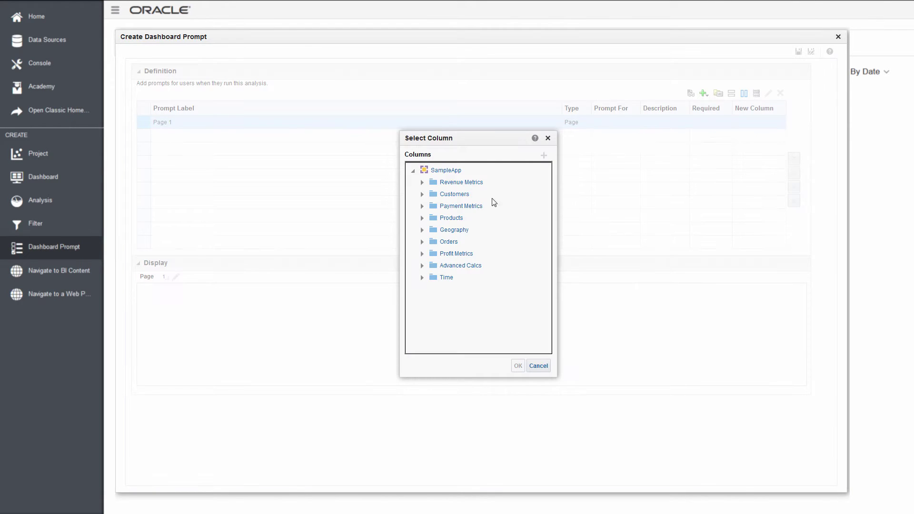
{"action": "left_click", "coordinate": [422, 230]}
{"action": "double_click", "coordinate": [454, 326]}
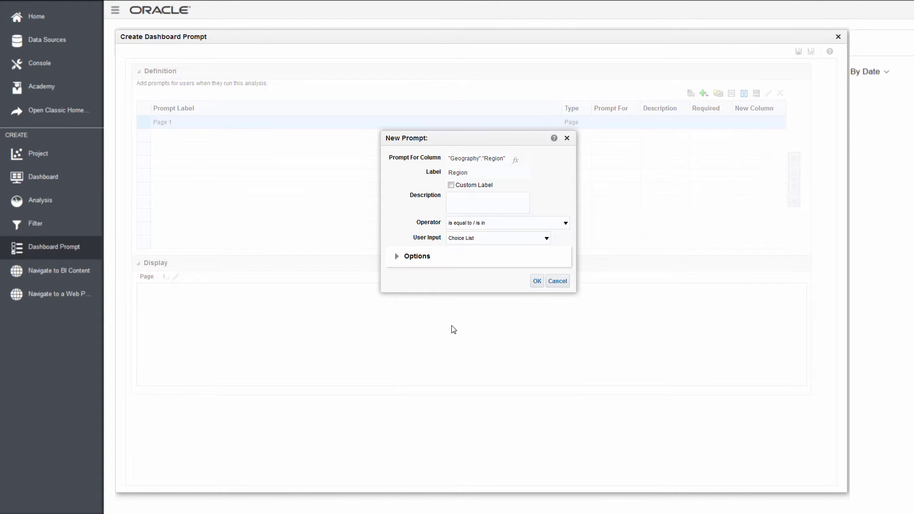
{"action": "left_click", "coordinate": [452, 186]}
{"action": "left_click", "coordinate": [449, 173]}
{"action": "type", "text": "Select a"}
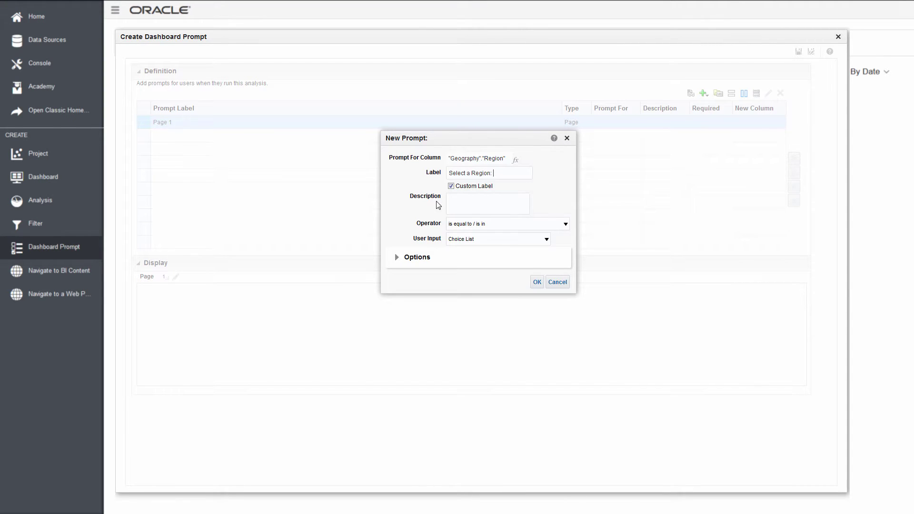
Make the Region prompt radio buttons with required user input, and confirm it.
{"action": "left_click", "coordinate": [457, 240]}
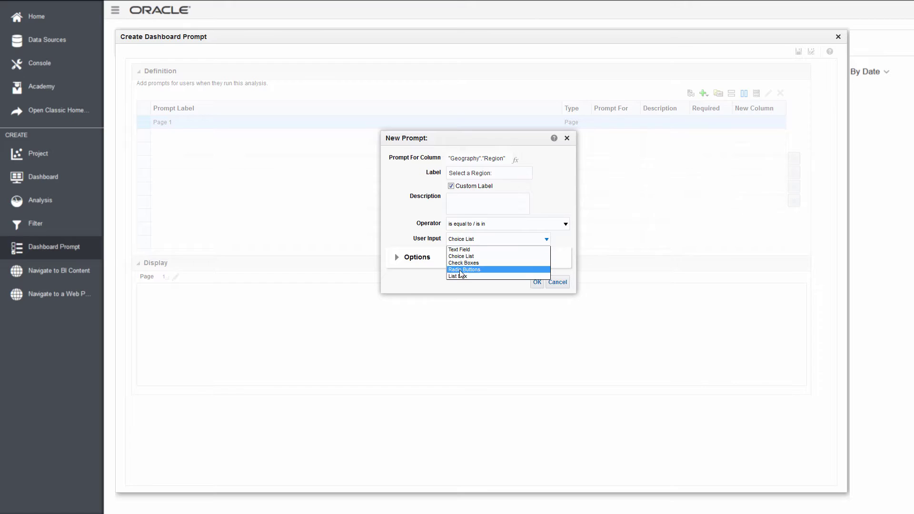
{"action": "left_click", "coordinate": [460, 271]}
{"action": "left_click", "coordinate": [397, 258]}
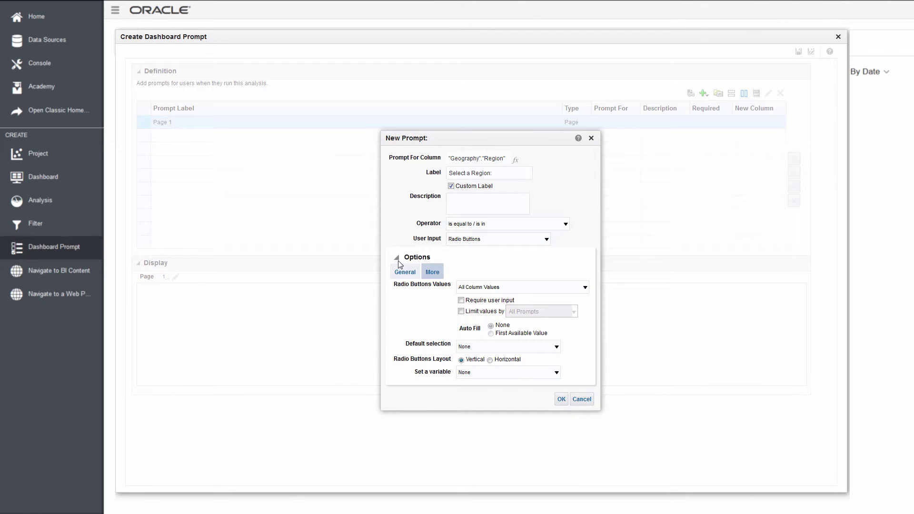
{"action": "left_click", "coordinate": [461, 301]}
{"action": "left_click", "coordinate": [562, 399]}
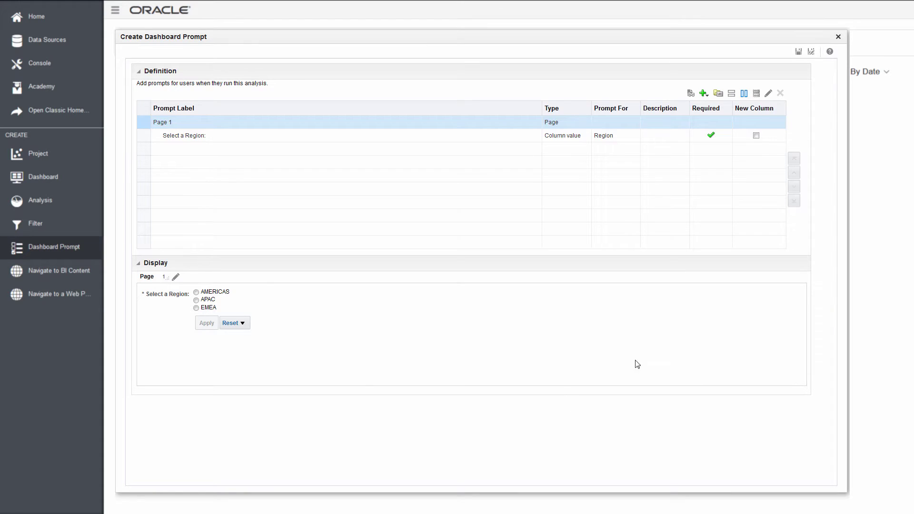
Add a Products.Brand check-box prompt labelled 'Select one or more Brands:' in a new column.
{"action": "left_click", "coordinate": [704, 94]}
{"action": "left_click", "coordinate": [762, 101]}
{"action": "left_click", "coordinate": [420, 220]}
{"action": "double_click", "coordinate": [459, 248]}
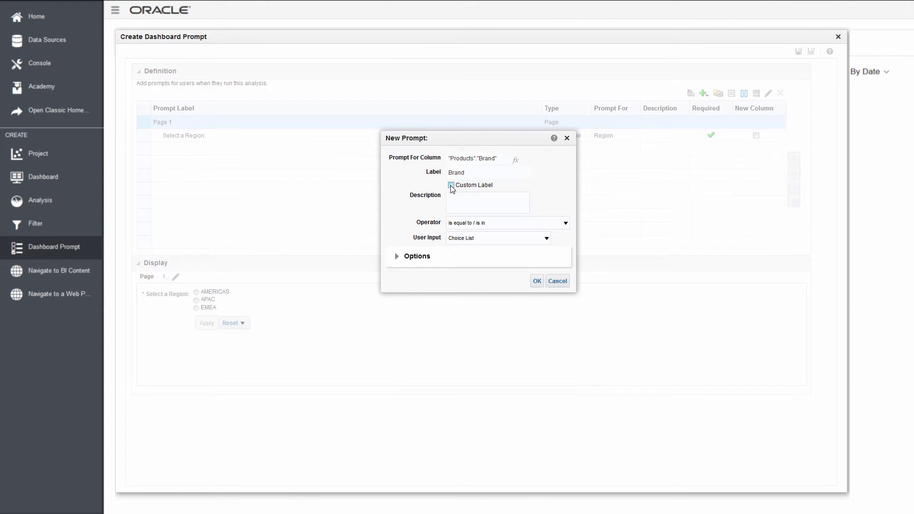
{"action": "left_click", "coordinate": [451, 186]}
{"action": "left_click", "coordinate": [449, 174]}
{"action": "type", "text": "Select one or more Brands"}
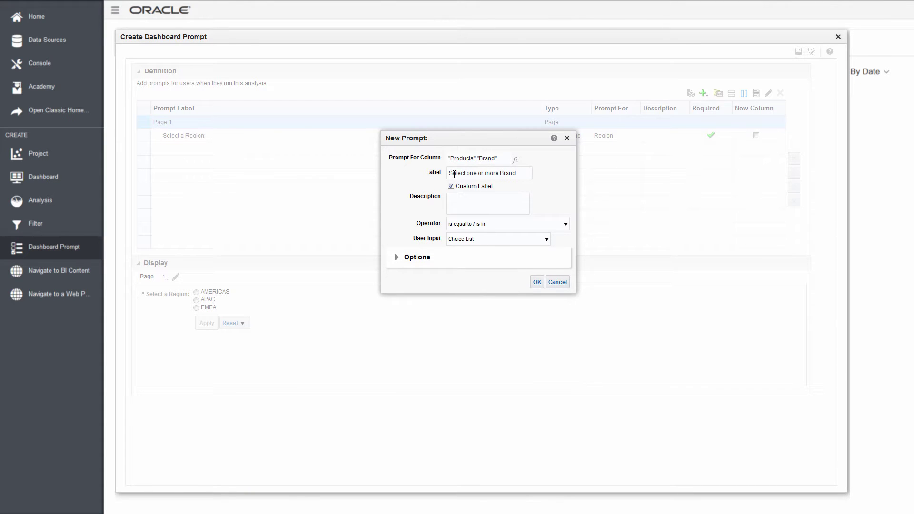
{"action": "type", "text": ":"}
{"action": "left_click", "coordinate": [497, 239]}
{"action": "left_click", "coordinate": [466, 248]}
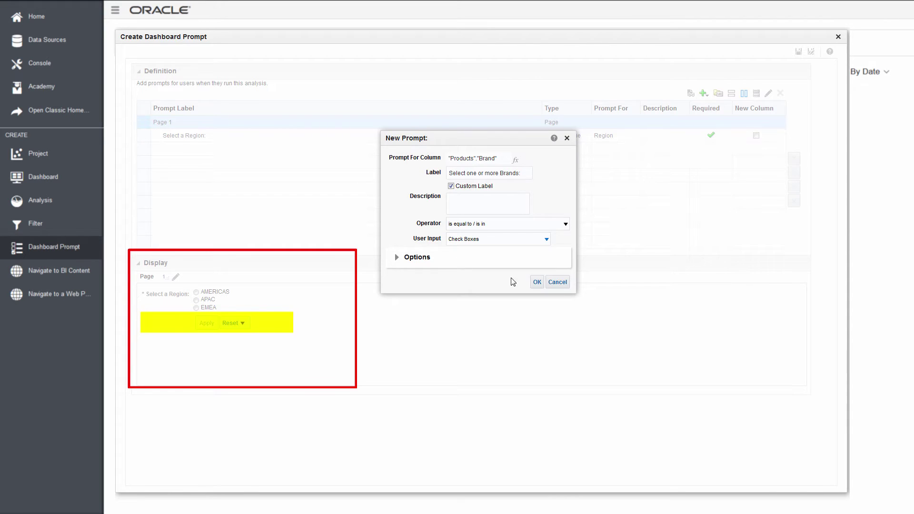
{"action": "left_click", "coordinate": [538, 282]}
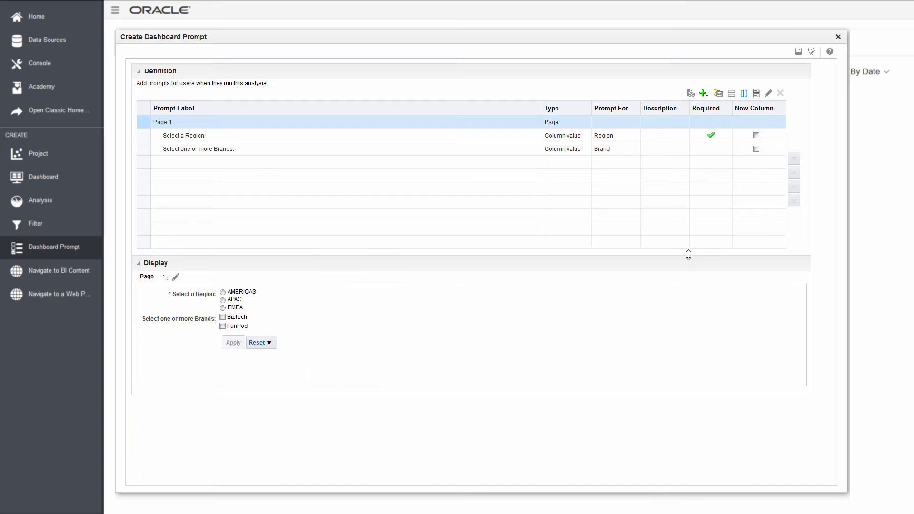
{"action": "left_click", "coordinate": [757, 149]}
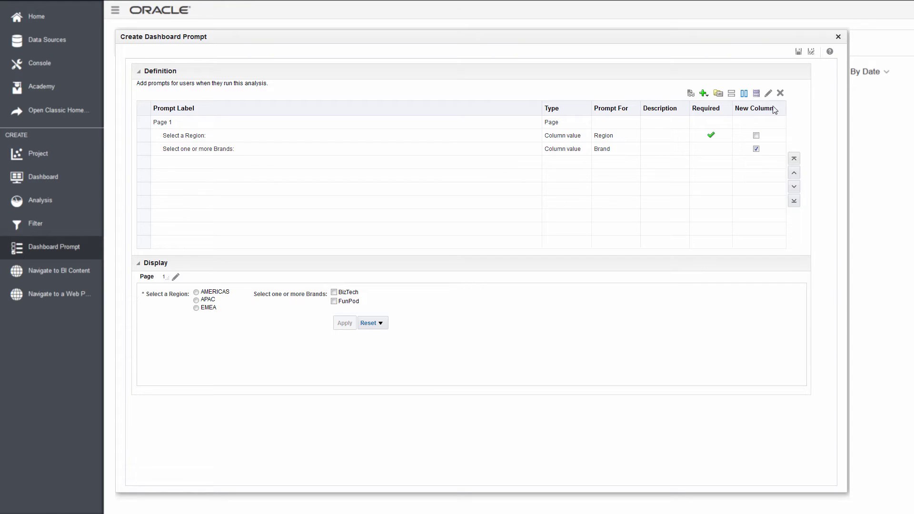
Save the prompt as 'Region - Brand' in Company Shared/Revenue and close the editor.
{"action": "left_click", "coordinate": [798, 54]}
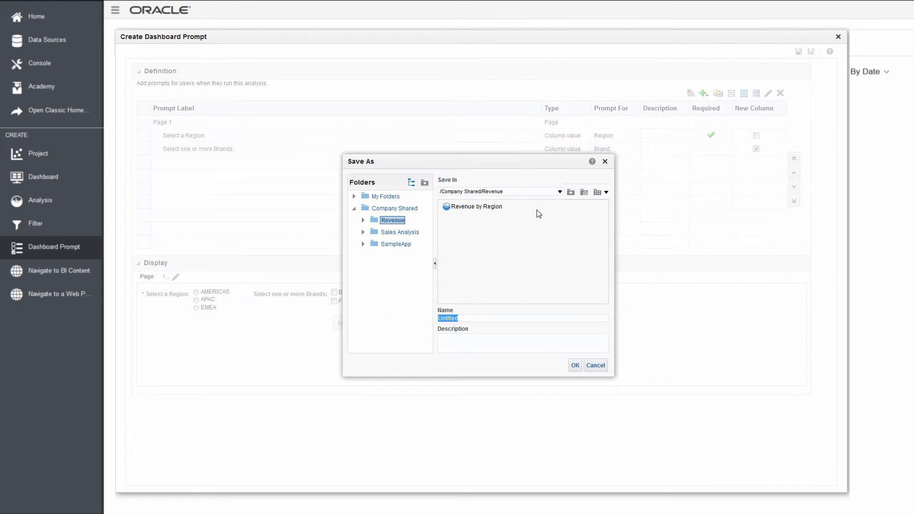
{"action": "type", "text": "Region - Brand"}
{"action": "left_click", "coordinate": [575, 365]}
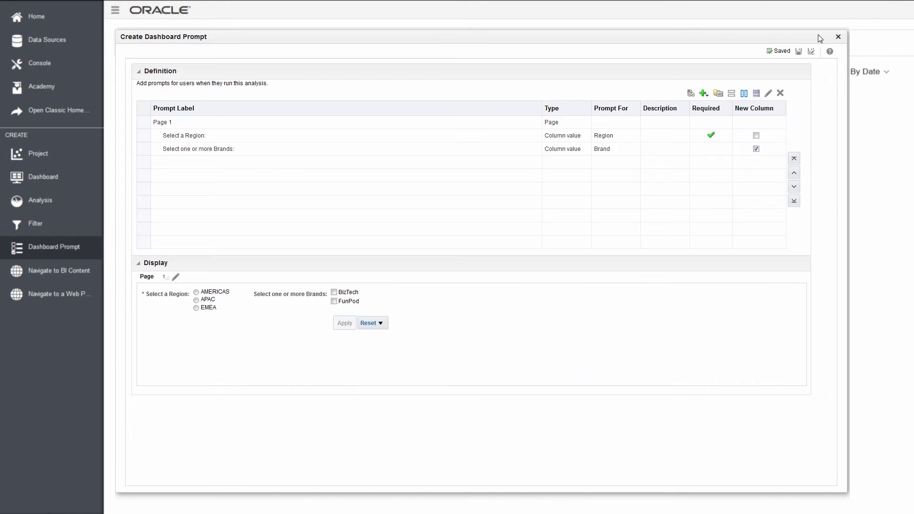
{"action": "left_click", "coordinate": [839, 37]}
Open Revenue by Region from Recents in edit mode on its Criteria tab.
{"action": "left_click", "coordinate": [115, 10]}
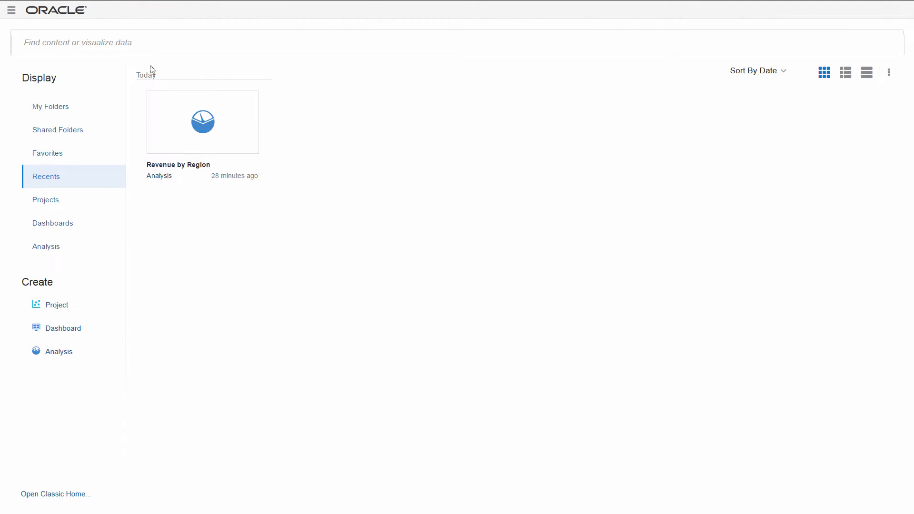
{"action": "left_click", "coordinate": [198, 144]}
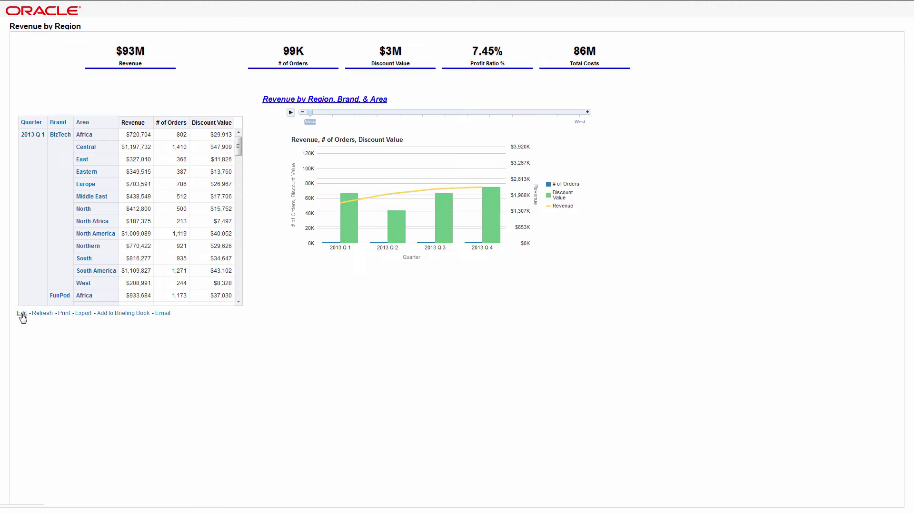
{"action": "left_click", "coordinate": [22, 314]}
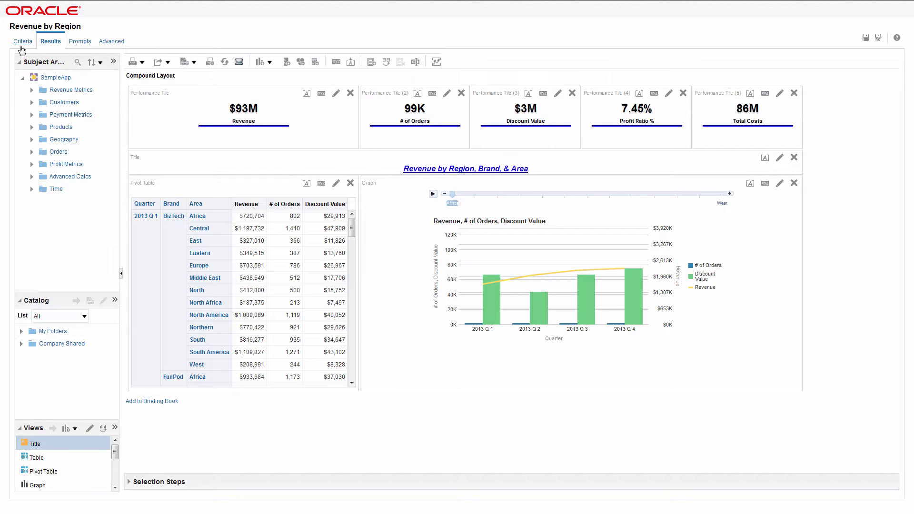
{"action": "left_click", "coordinate": [22, 45]}
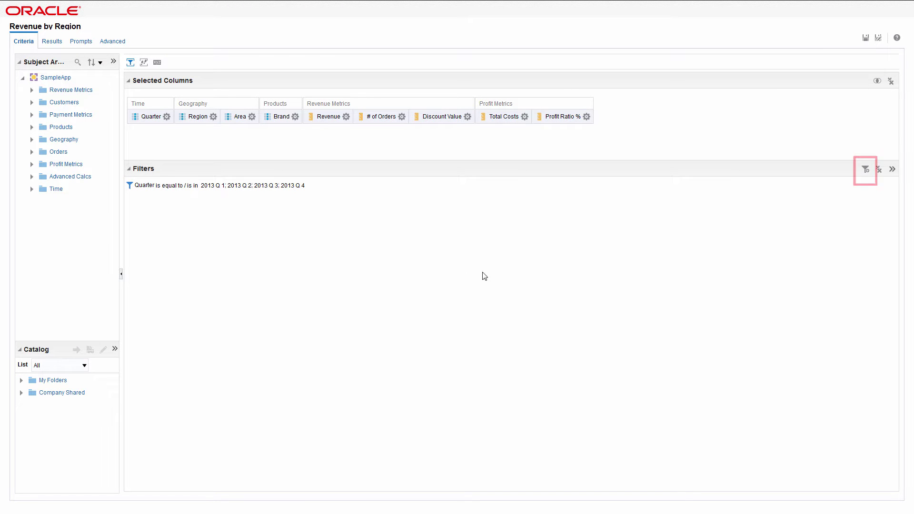
Add a Region filter with the operator 'is prompted'.
{"action": "left_click", "coordinate": [866, 171]}
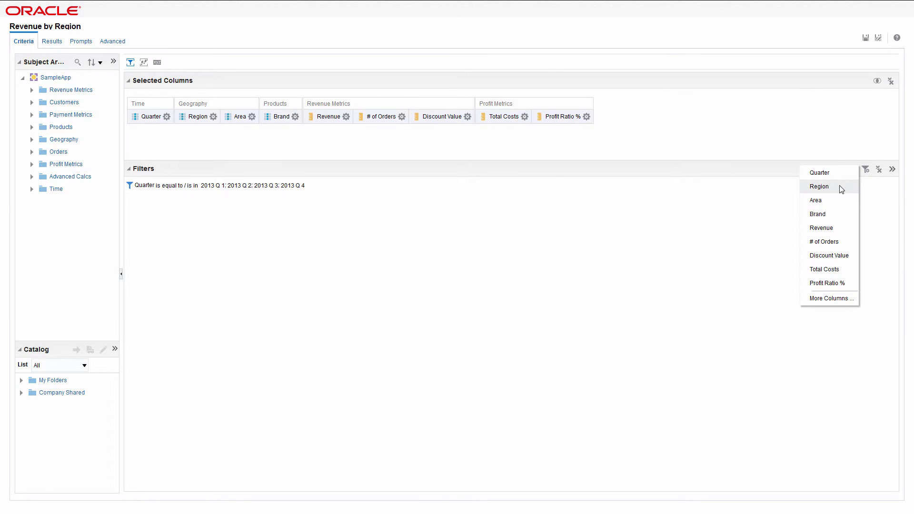
{"action": "left_click", "coordinate": [820, 187]}
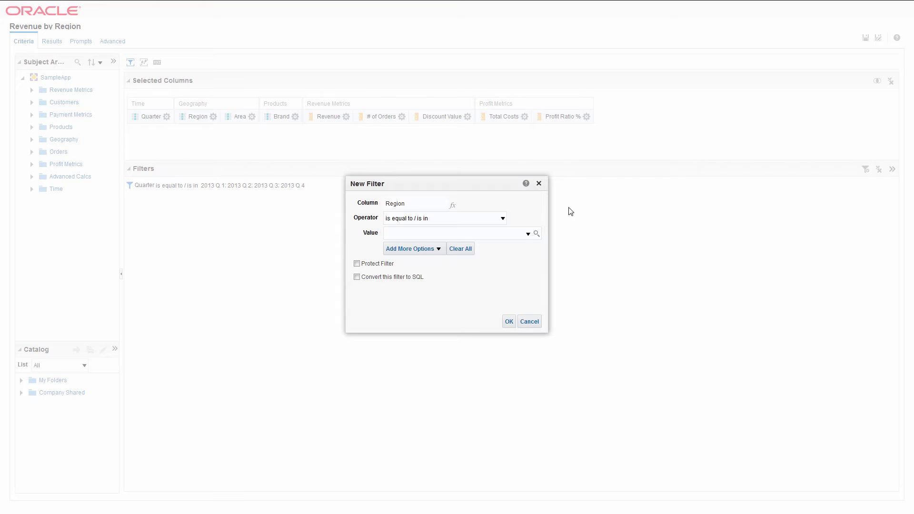
{"action": "left_click", "coordinate": [503, 219]}
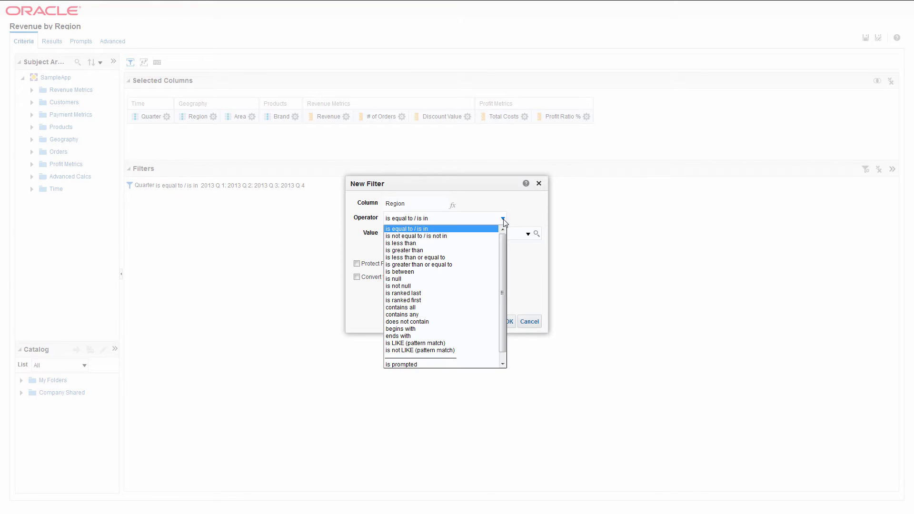
{"action": "left_click", "coordinate": [412, 365]}
{"action": "left_click", "coordinate": [477, 321]}
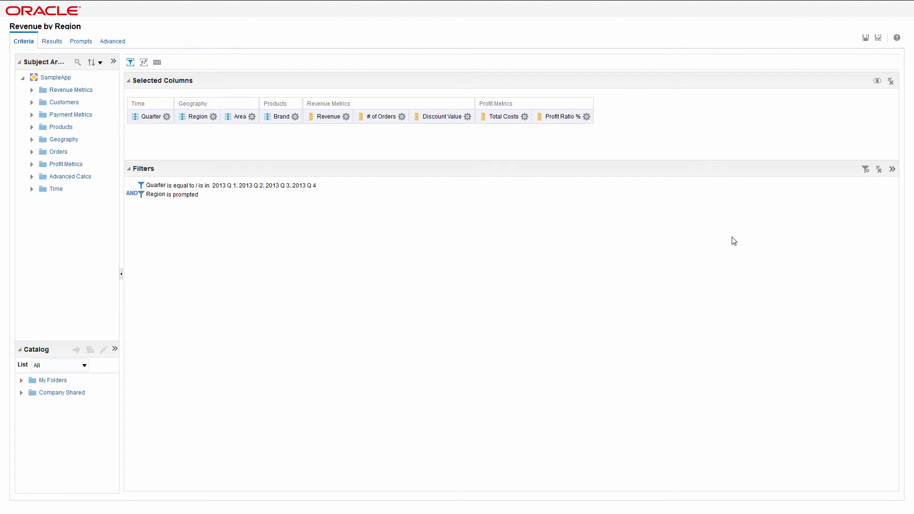
Add a Brand filter with the operator 'is prompted'.
{"action": "left_click", "coordinate": [866, 169]}
{"action": "left_click", "coordinate": [825, 214]}
{"action": "left_click", "coordinate": [492, 219]}
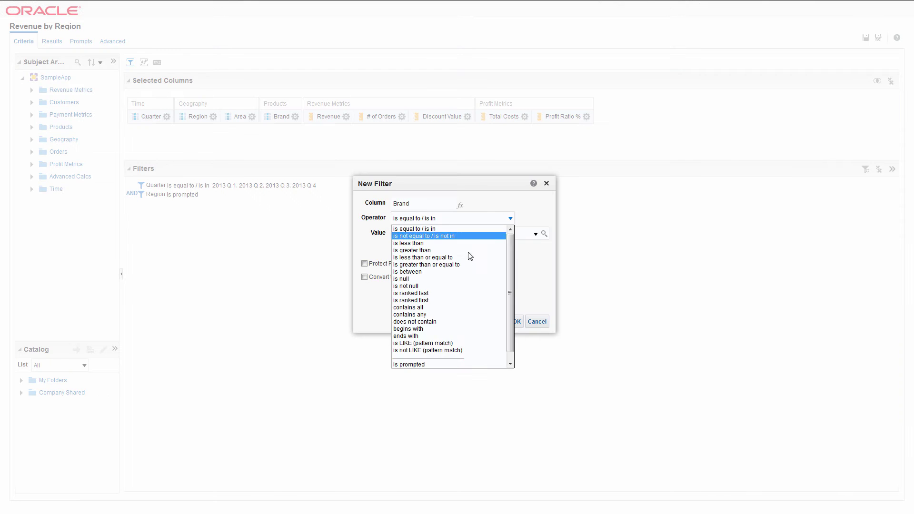
{"action": "left_click", "coordinate": [429, 366]}
{"action": "left_click", "coordinate": [481, 321]}
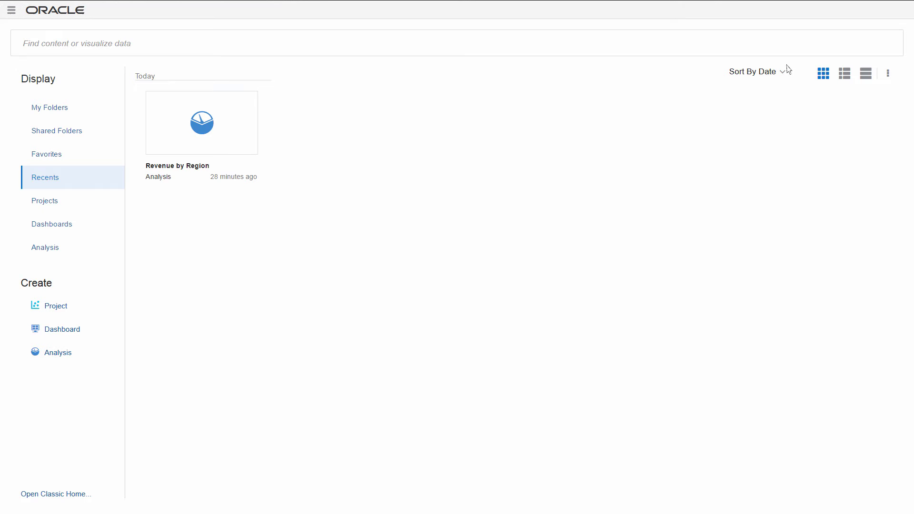
Create a dashboard named 'Sales Performance' in /shared.
{"action": "left_click", "coordinate": [62, 333]}
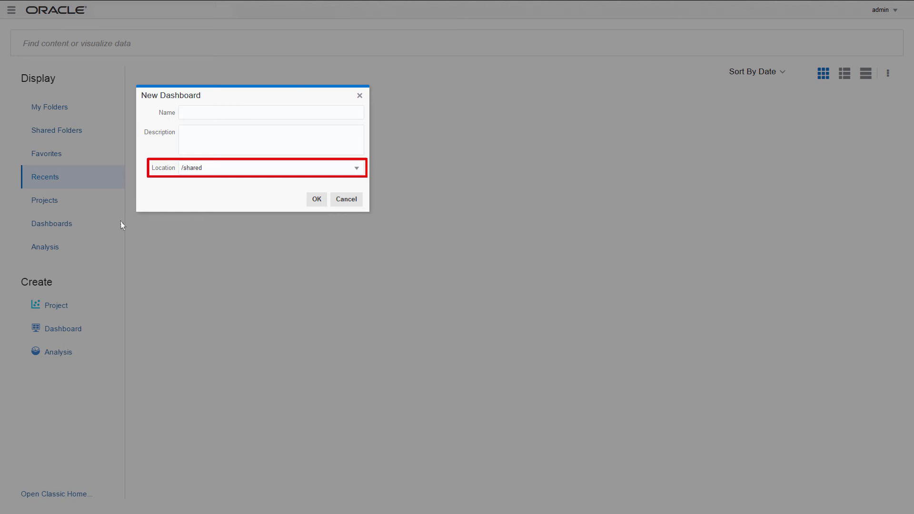
{"action": "left_click", "coordinate": [185, 113]}
{"action": "type", "text": "Sales Performance"}
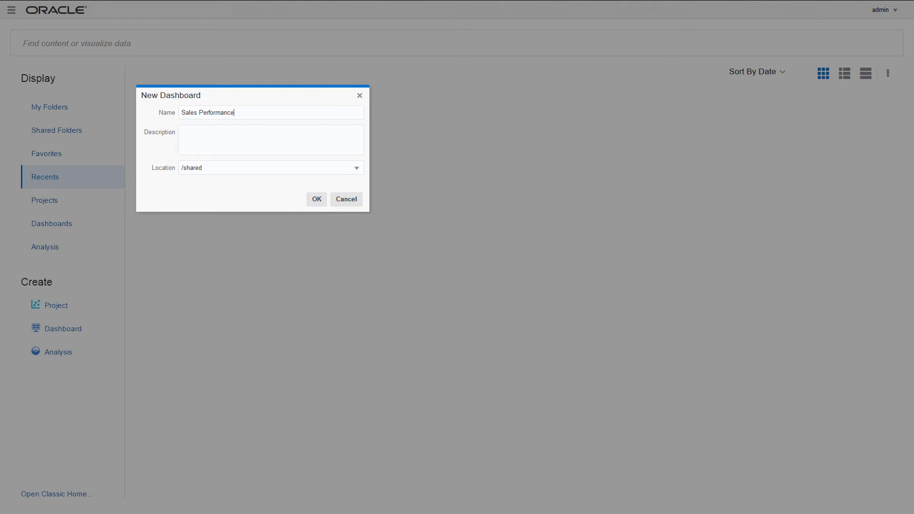
{"action": "left_click", "coordinate": [317, 198]}
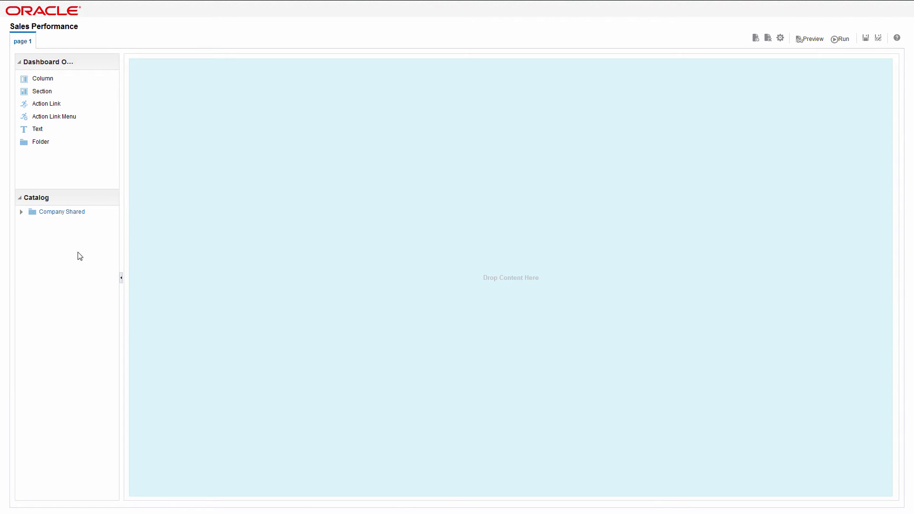
From Company Shared > Revenue, place the Region - Brand prompt and Revenue by Region below it.
{"action": "left_click", "coordinate": [21, 213]}
{"action": "left_click", "coordinate": [31, 224]}
{"action": "left_click_drag", "start_coordinate": [53, 237], "coordinate": [278, 118]}
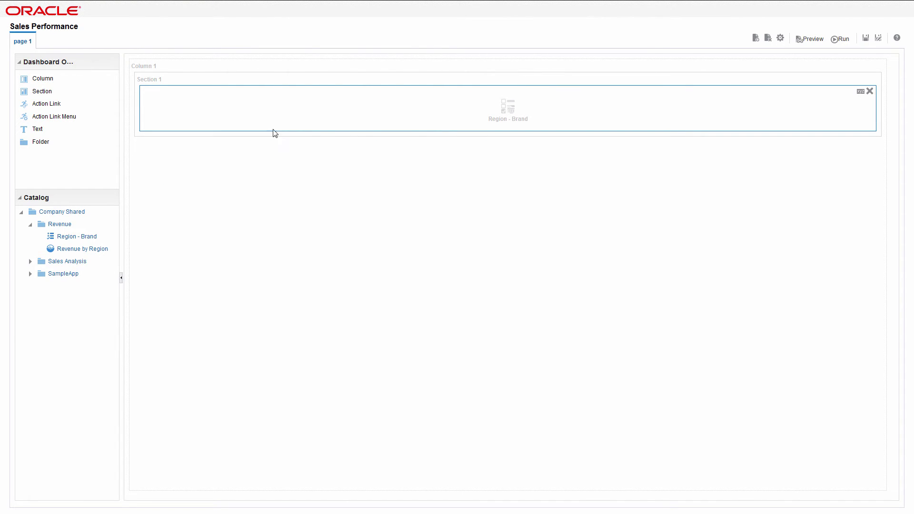
{"action": "mouse_move", "coordinate": [98, 250]}
{"action": "left_mouse_down"}
{"action": "mouse_move", "coordinate": [327, 222]}
{"action": "mouse_move", "coordinate": [334, 212]}
{"action": "left_mouse_up"}
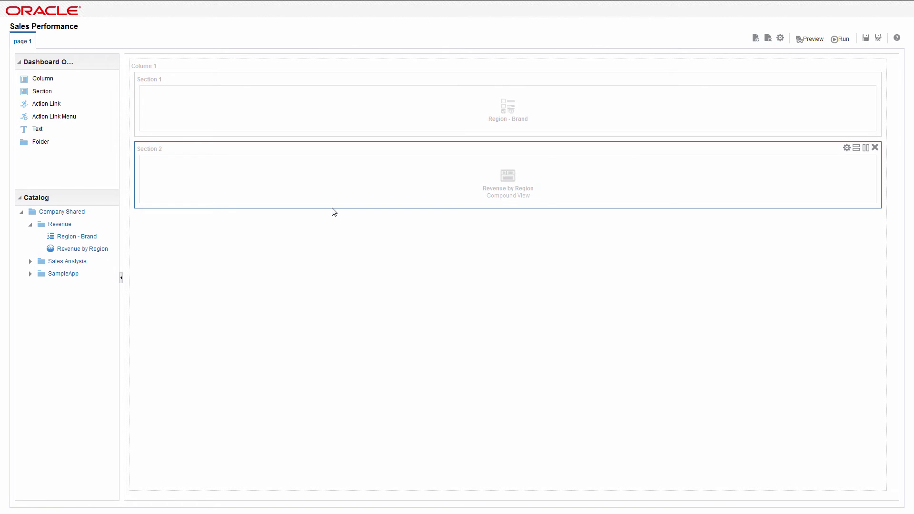
Rename the first dashboard page to 'Revenue' in Dashboard Properties.
{"action": "left_click", "coordinate": [780, 38]}
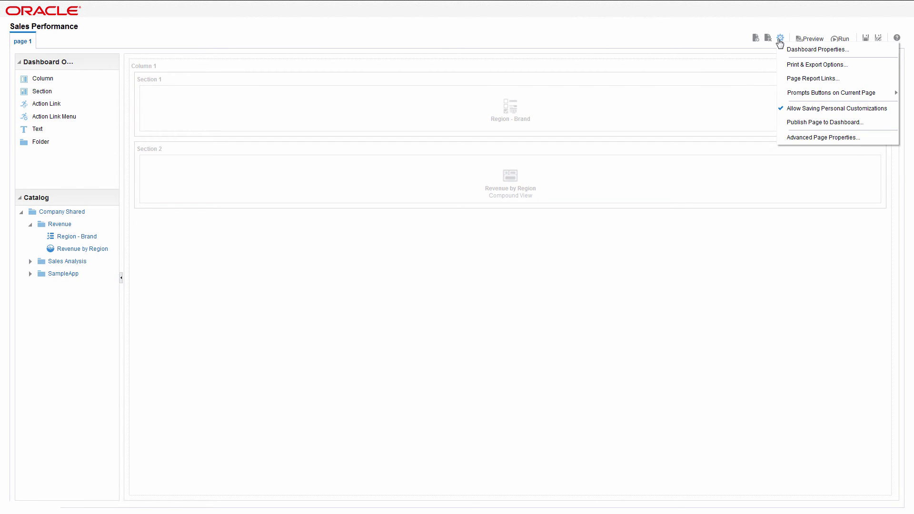
{"action": "left_click", "coordinate": [793, 49]}
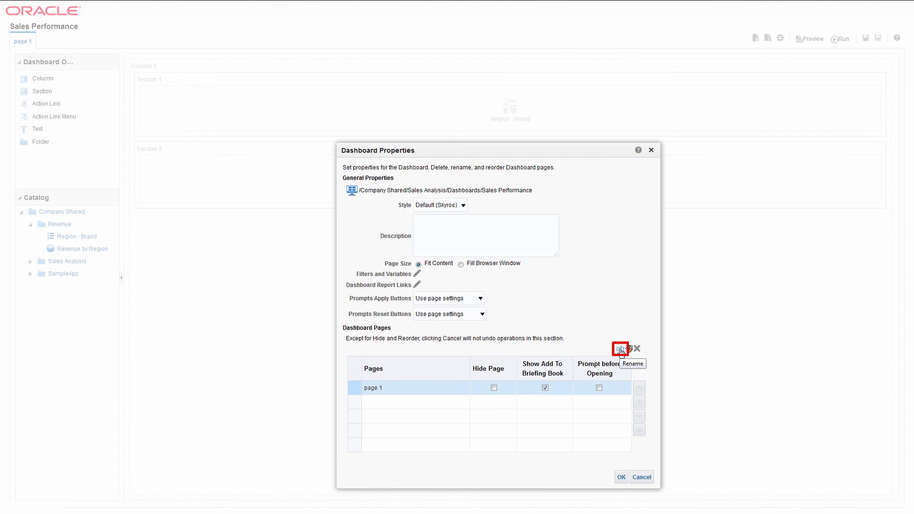
{"action": "left_click", "coordinate": [621, 351]}
{"action": "type", "text": "Revenue"}
{"action": "left_click", "coordinate": [540, 309]}
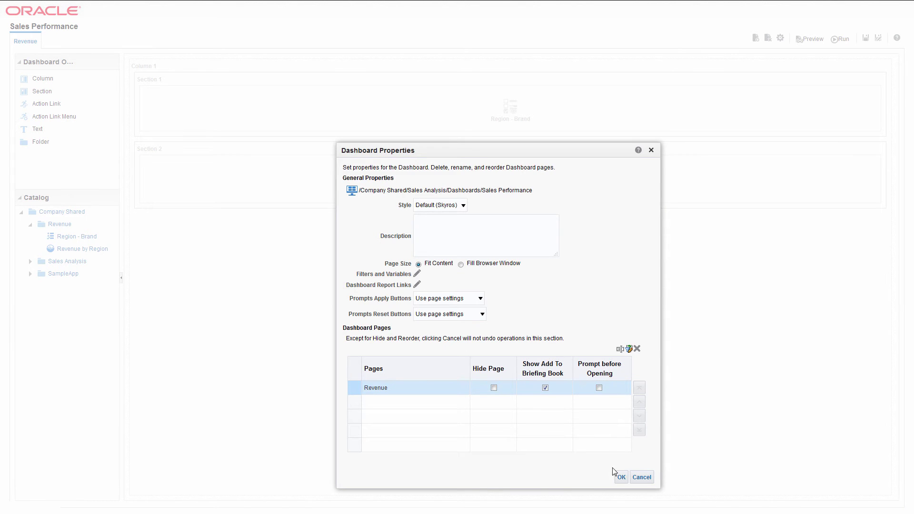
{"action": "left_click", "coordinate": [621, 477]}
Add a second page named 'Fulfillment' and save the dashboard.
{"action": "left_click", "coordinate": [866, 38]}
{"action": "type", "text": "Fu"}
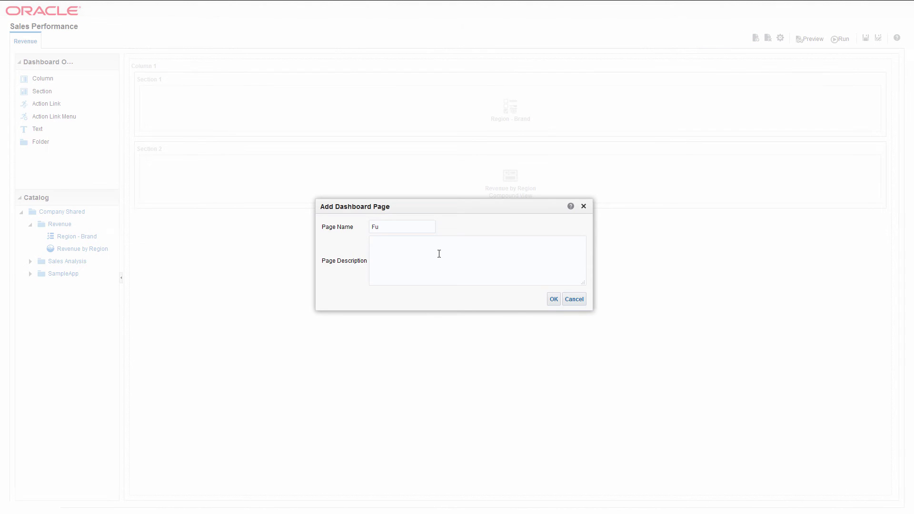
{"action": "type", "text": "lfillment"}
{"action": "left_click", "coordinate": [554, 300]}
{"action": "left_click", "coordinate": [866, 38]}
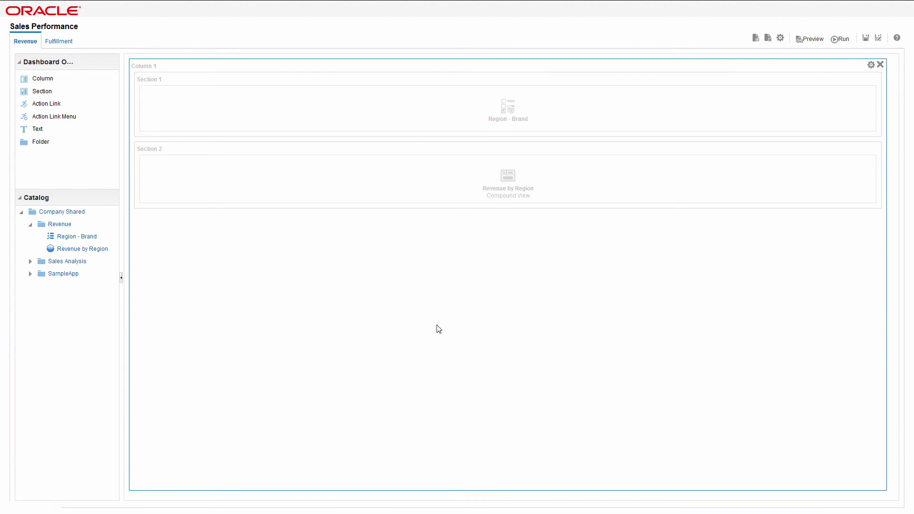
Set the page's print options to Legal paper with custom landscape orientation.
{"action": "left_click", "coordinate": [781, 38]}
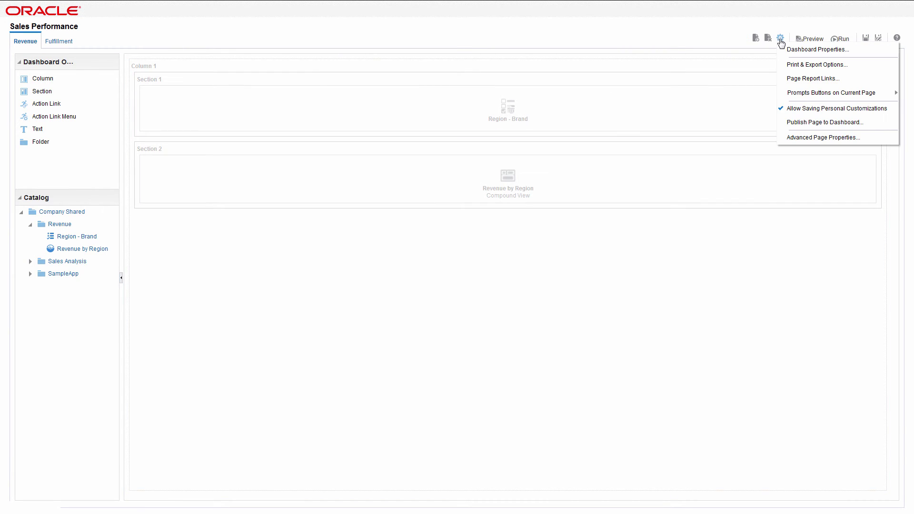
{"action": "left_click", "coordinate": [817, 65]}
{"action": "left_click", "coordinate": [499, 171]}
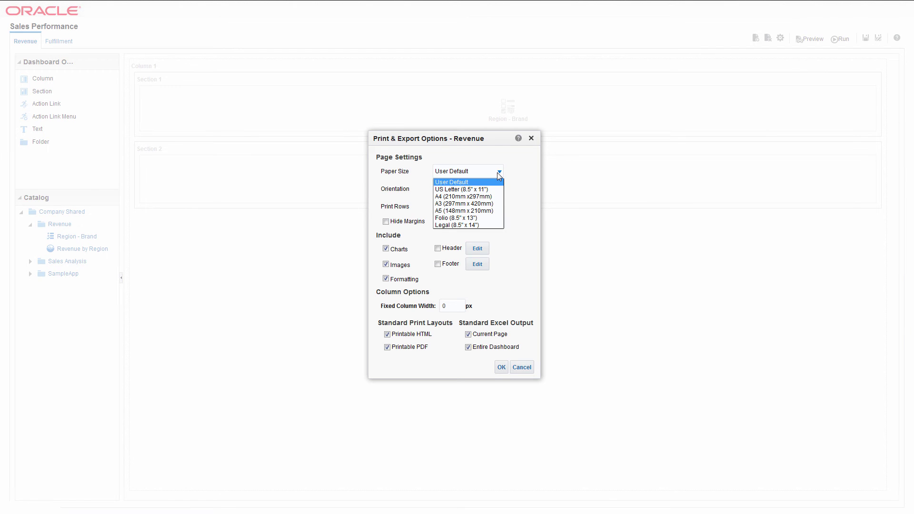
{"action": "left_click", "coordinate": [472, 226]}
{"action": "left_click", "coordinate": [463, 189]}
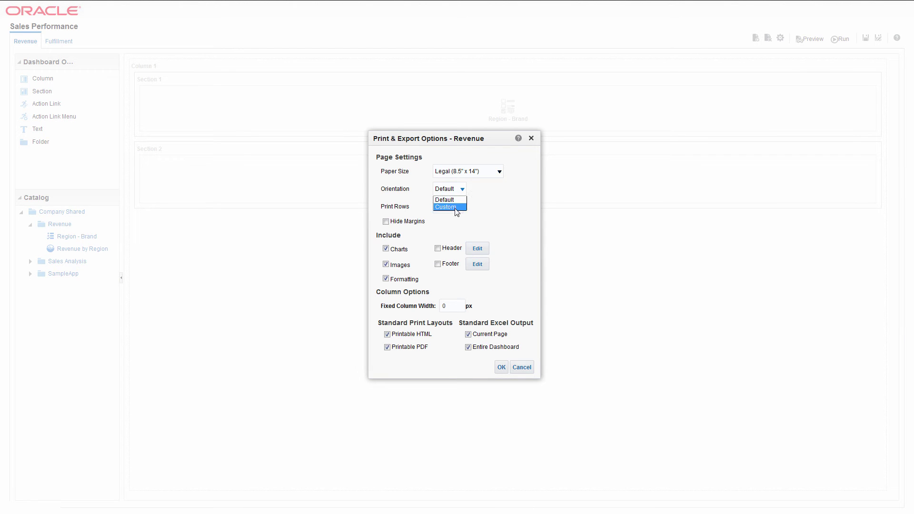
{"action": "left_click", "coordinate": [451, 207]}
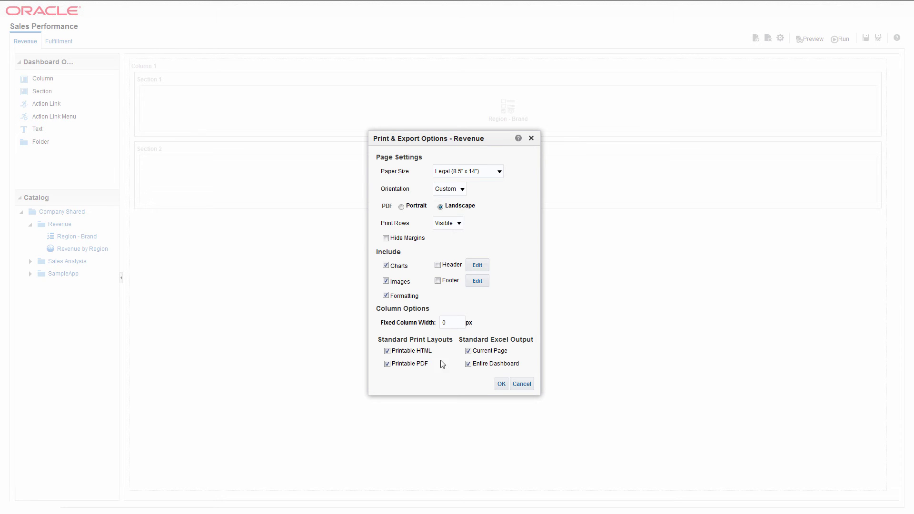
{"action": "left_click", "coordinate": [502, 384]}
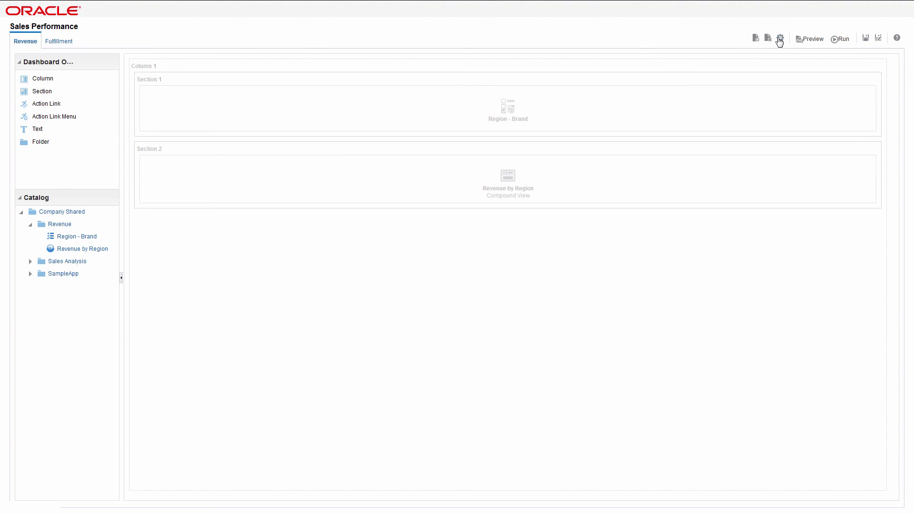
Customize the page report links to show only Edit, Refresh and Print.
{"action": "left_click", "coordinate": [780, 39]}
{"action": "left_click", "coordinate": [793, 78]}
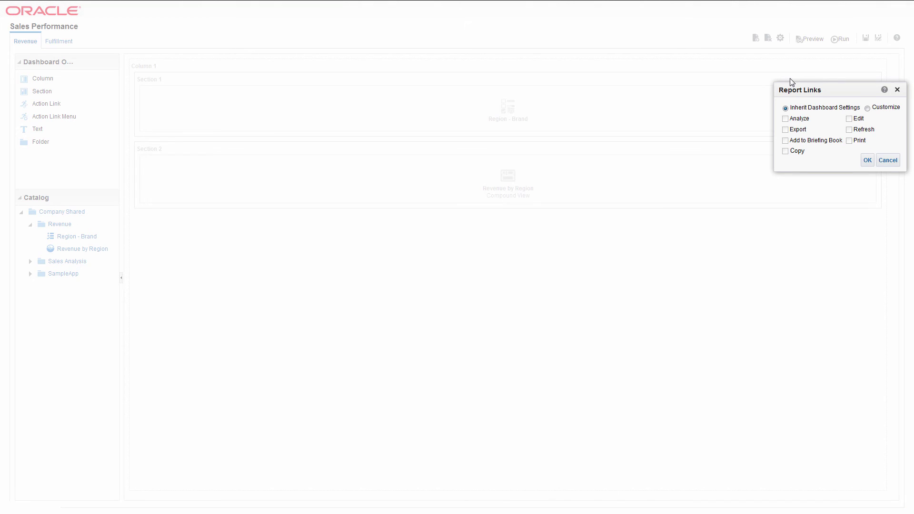
{"action": "left_click", "coordinate": [868, 109]}
{"action": "left_click", "coordinate": [850, 119]}
{"action": "left_click", "coordinate": [850, 130]}
{"action": "left_click", "coordinate": [868, 161]}
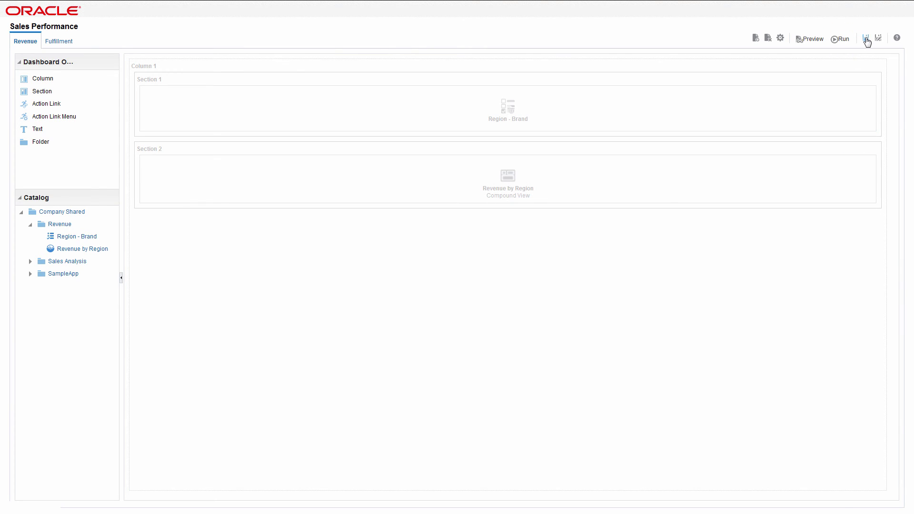
Save and run the dashboard, then apply the AMERICAS region with the BizTech brand.
{"action": "left_click", "coordinate": [866, 38]}
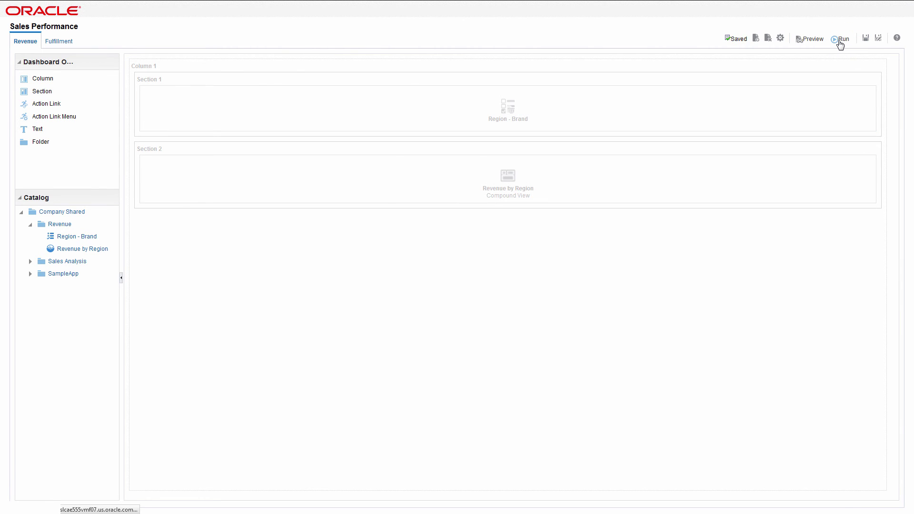
{"action": "left_click", "coordinate": [841, 42]}
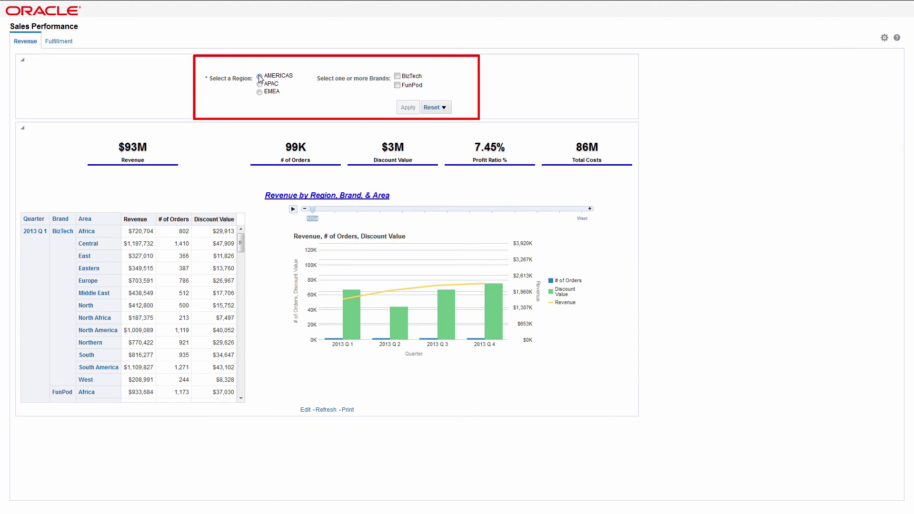
{"action": "left_click", "coordinate": [258, 76]}
{"action": "left_click", "coordinate": [399, 76]}
{"action": "left_click", "coordinate": [405, 107]}
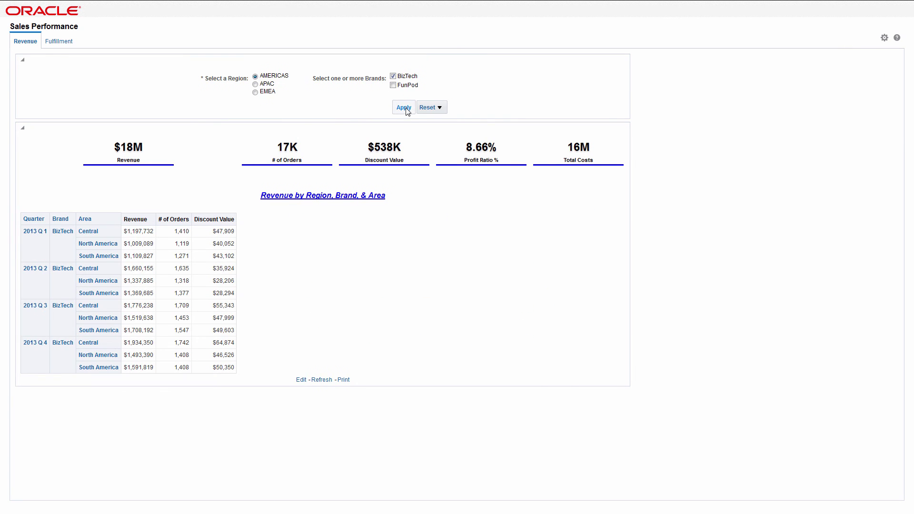
Apply EMEA with BizTech and FunPod, slide through areas, and choose Print > Printable PDF.
{"action": "left_click_drag", "start_coordinate": [306, 209], "coordinate": [570, 215]}
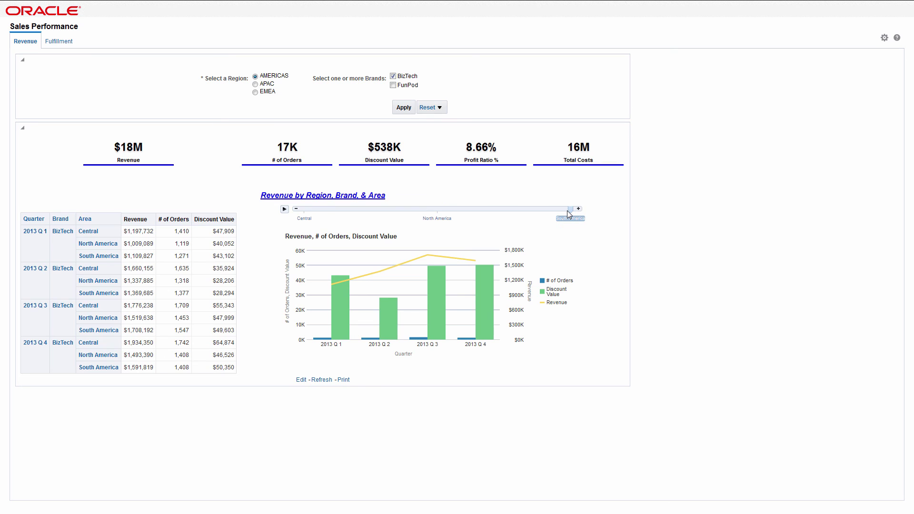
{"action": "left_click", "coordinate": [404, 108]}
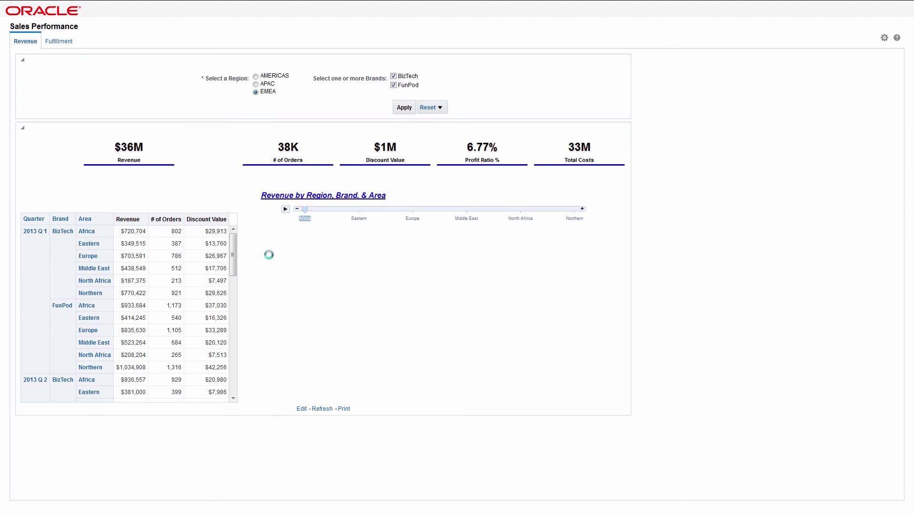
{"action": "left_click_drag", "start_coordinate": [305, 209], "coordinate": [590, 219]}
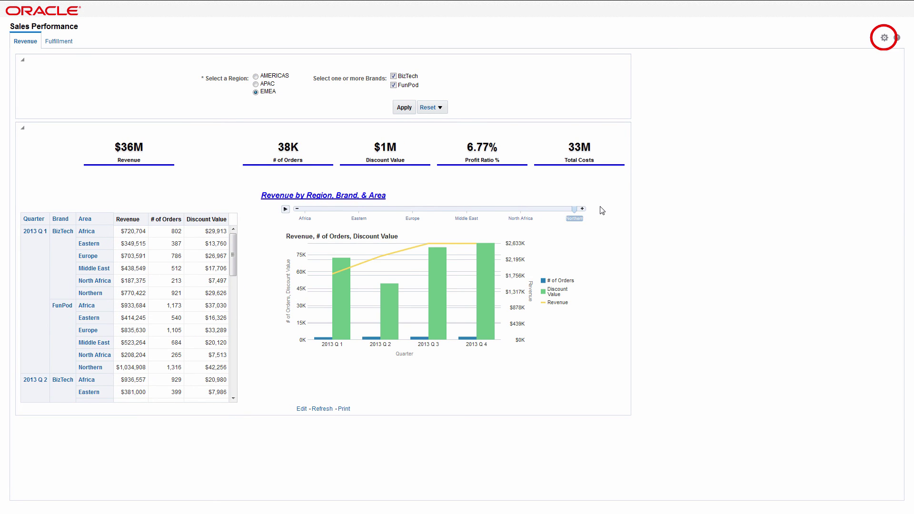
{"action": "left_click", "coordinate": [884, 37]}
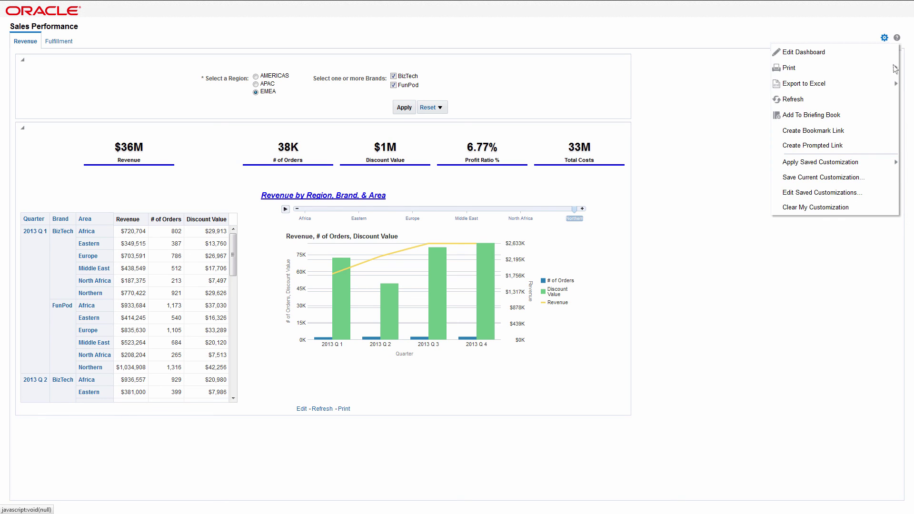
{"action": "mouse_move", "coordinate": [864, 68]}
{"action": "left_click", "coordinate": [746, 67]}
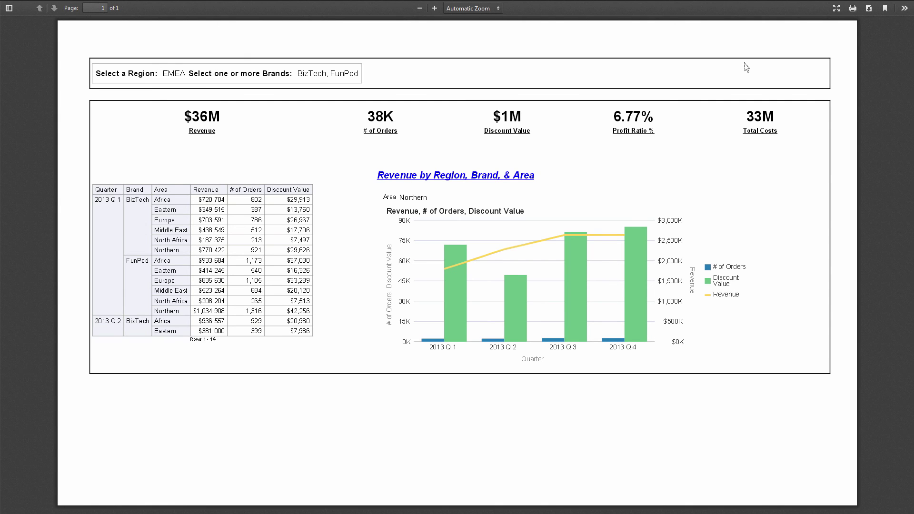